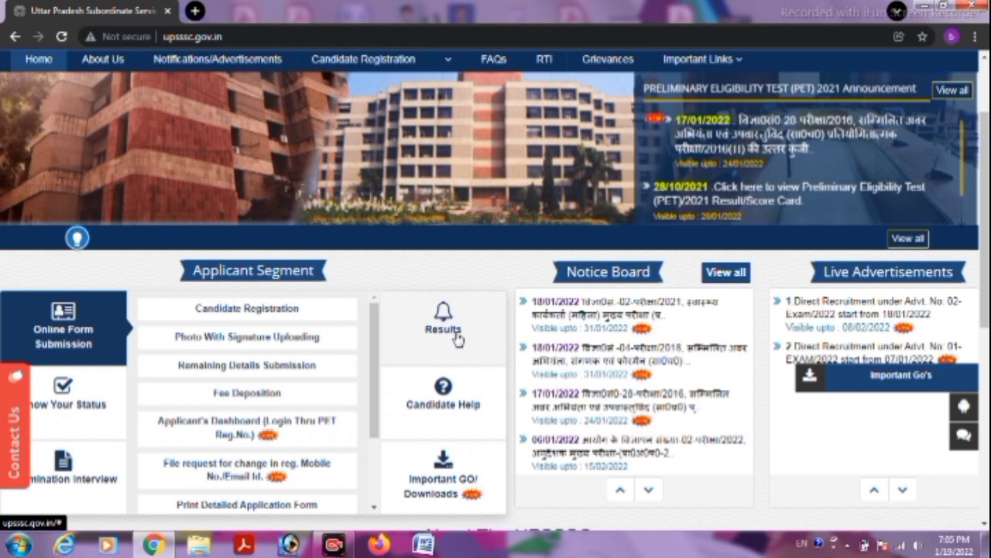
Replace the current tab with a new one and load the website upsssc.gov.in in it.
{"action": "left_click", "coordinate": [195, 11]}
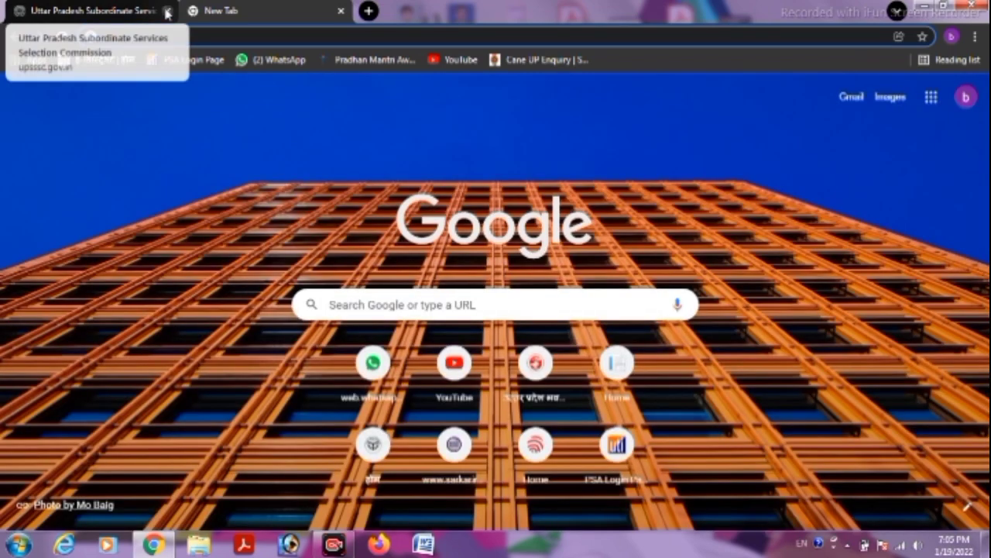
{"action": "left_click", "coordinate": [167, 11]}
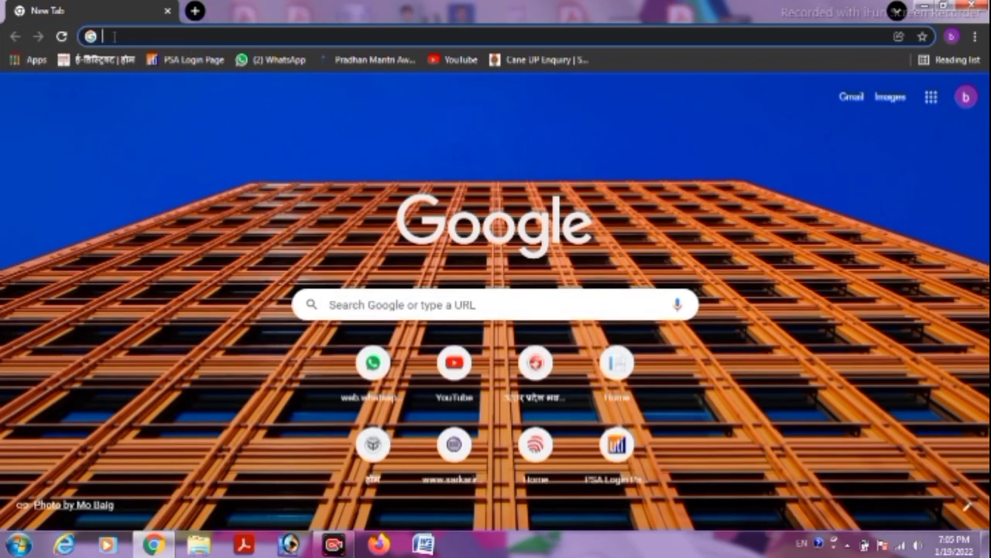
{"action": "left_click", "coordinate": [114, 36]}
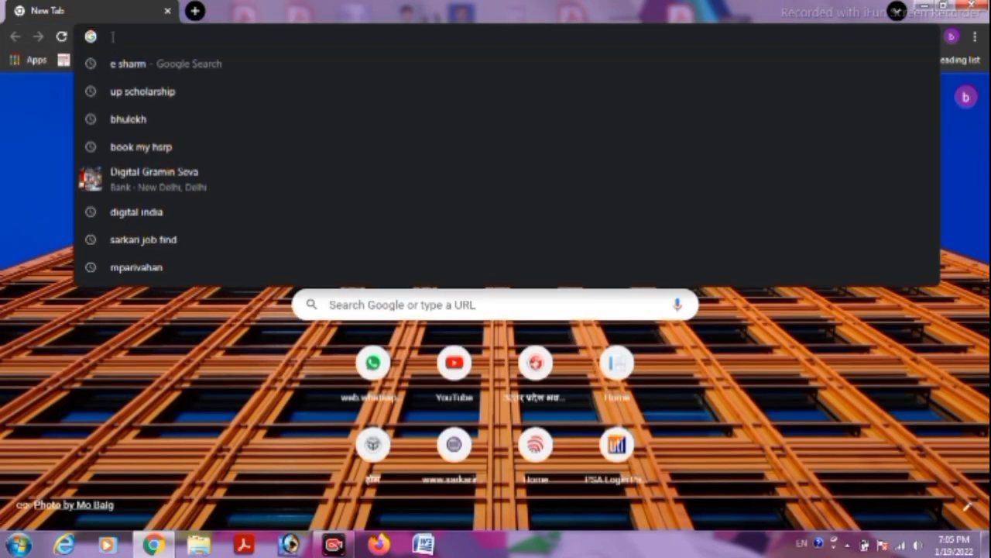
{"action": "type", "text": "upssc"}
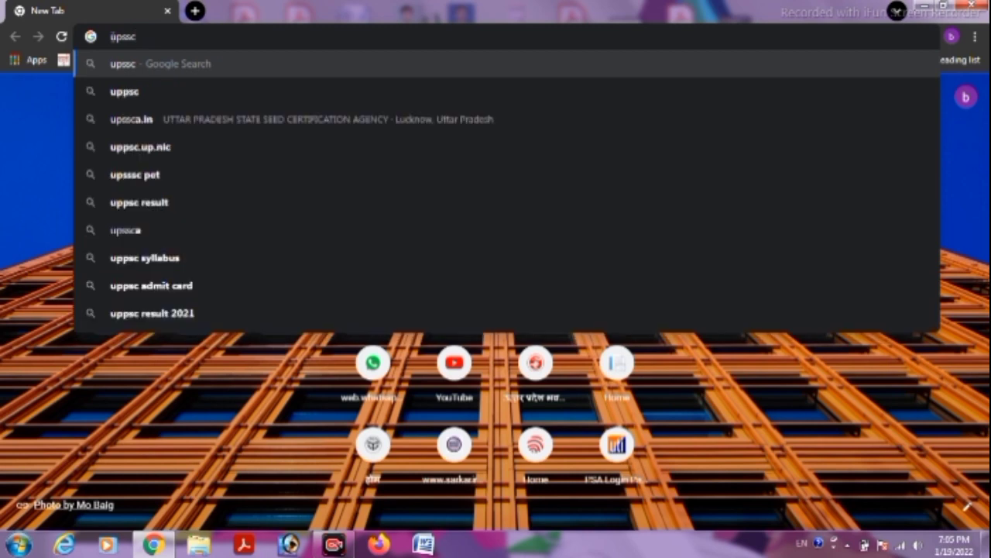
{"action": "key", "text": "BackSpace"}
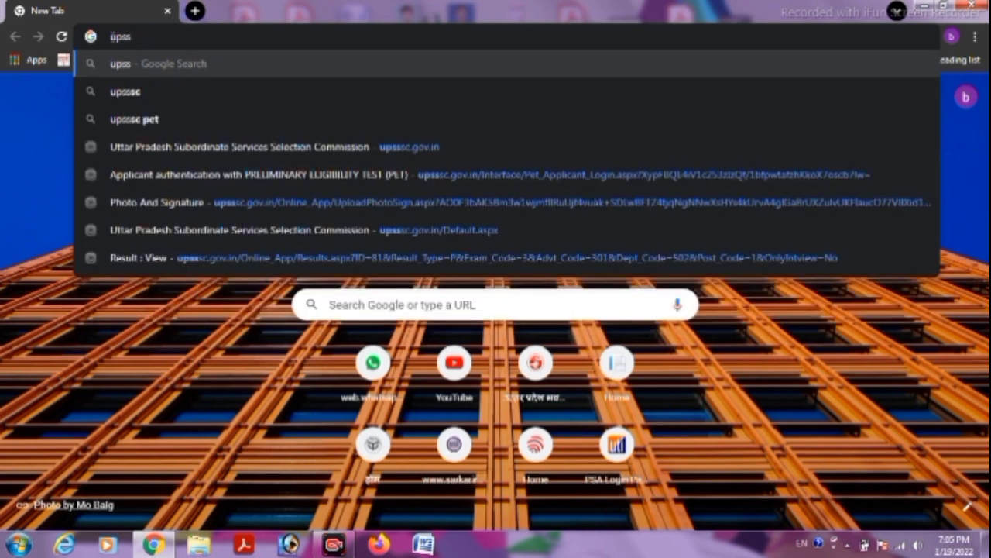
{"action": "key", "text": "BackSpace"}
{"action": "type", "text": "ssc.gov.in"}
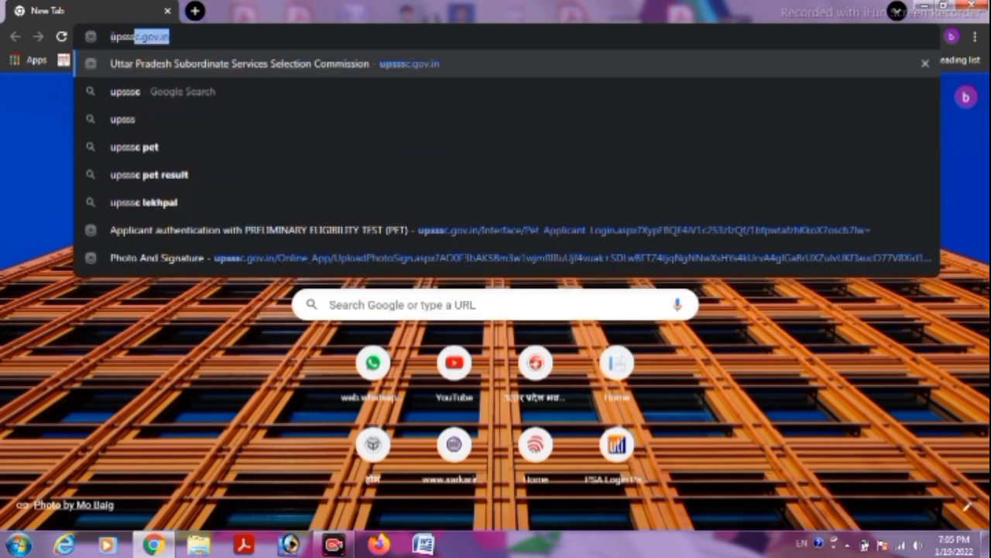
{"action": "key", "text": "Return"}
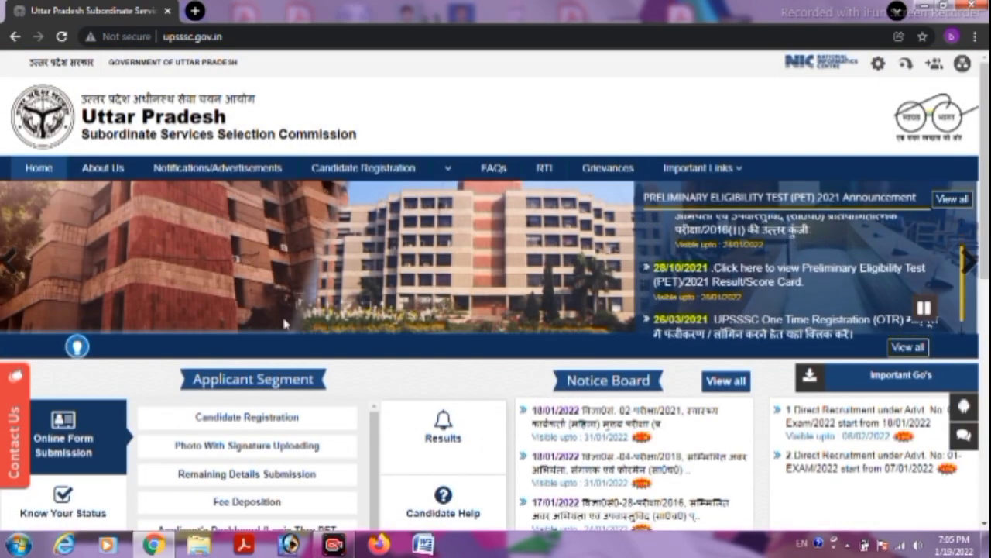
Open Applicant's Dashboard (Login Thru PET Reg.No.) from the Applicant Segment of the home page.
{"action": "scroll", "coordinate": [349, 345], "scroll_direction": "down", "scroll_amount": 3}
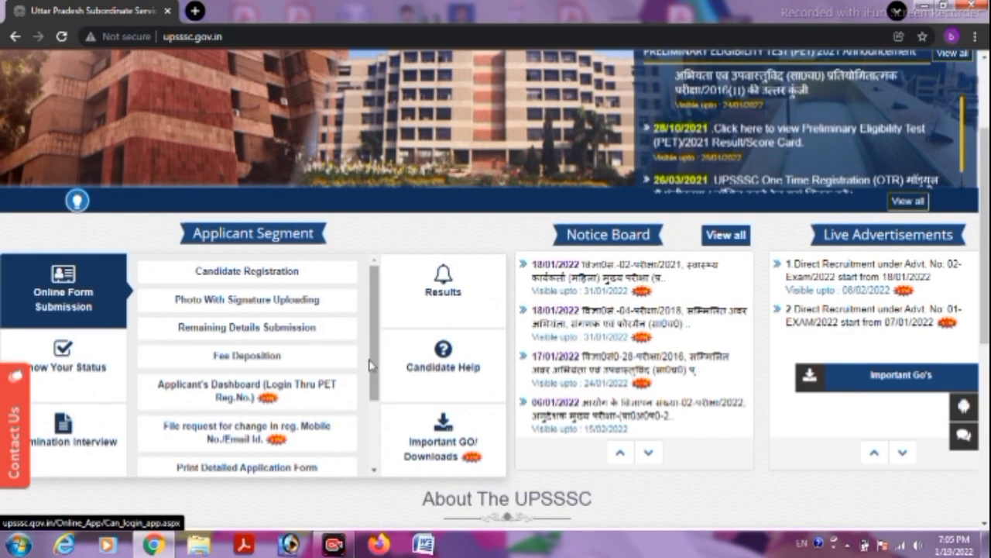
{"action": "scroll", "coordinate": [369, 364], "scroll_direction": "down", "scroll_amount": 3}
{"action": "scroll", "coordinate": [366, 336], "scroll_direction": "up", "scroll_amount": 3}
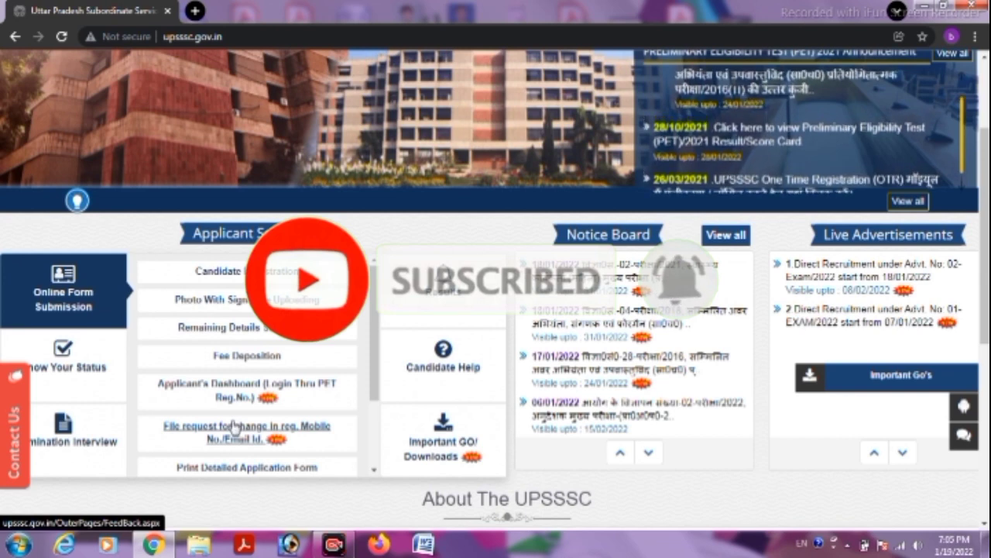
{"action": "scroll", "coordinate": [235, 426], "scroll_direction": "down", "scroll_amount": 2}
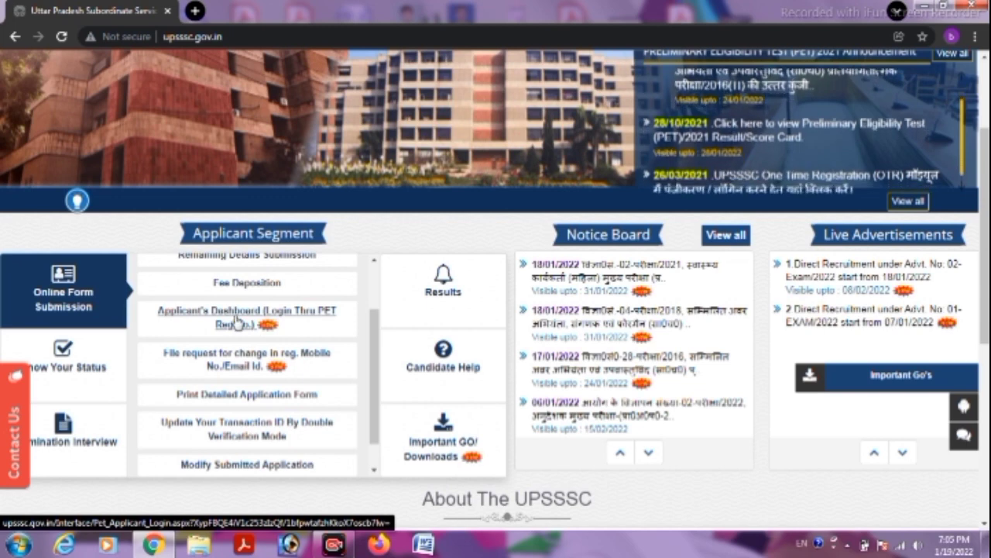
{"action": "left_click", "coordinate": [238, 318]}
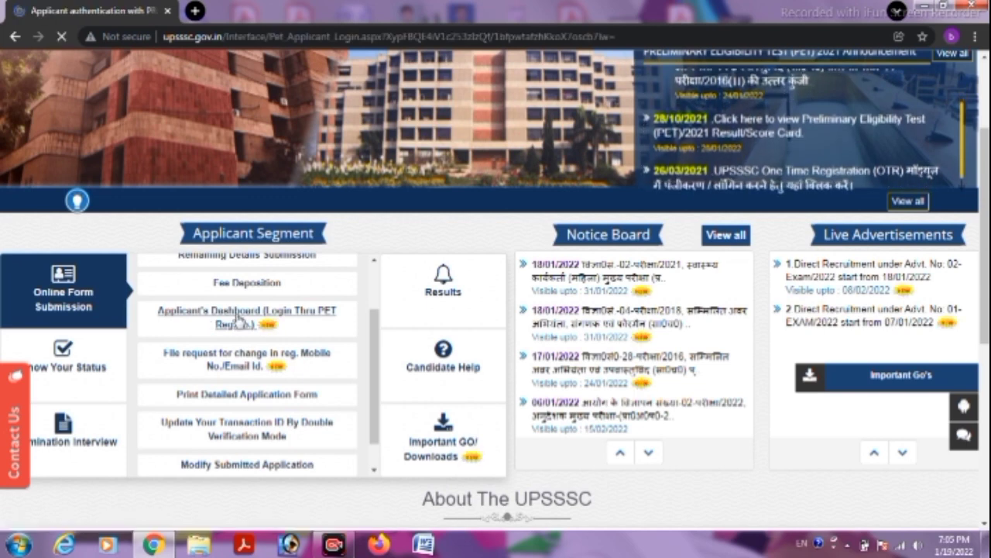
Set UP domicile to Yes and category to OBC in the PET authentication form, and go back to the home page.
{"action": "scroll", "coordinate": [194, 346], "scroll_direction": "down", "scroll_amount": 1}
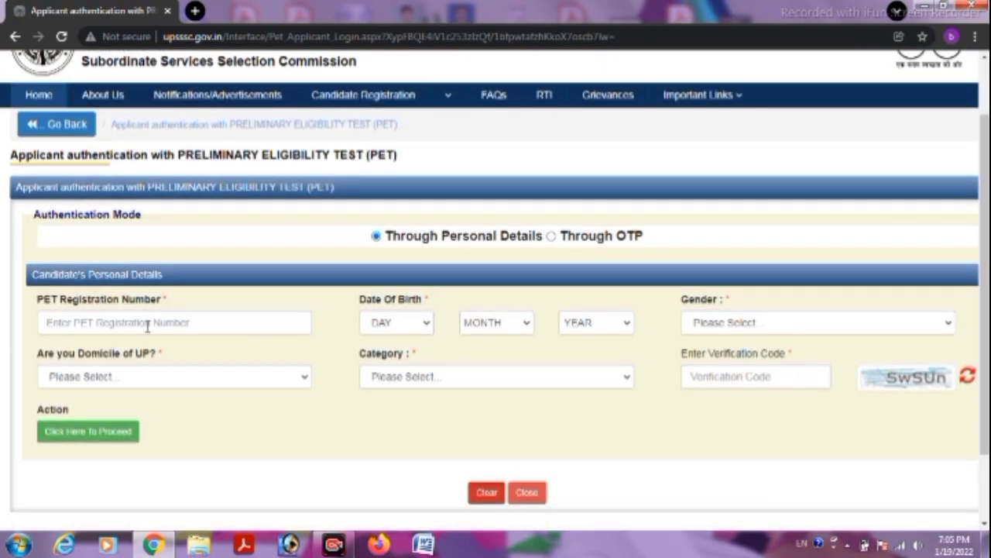
{"action": "left_click", "coordinate": [86, 324]}
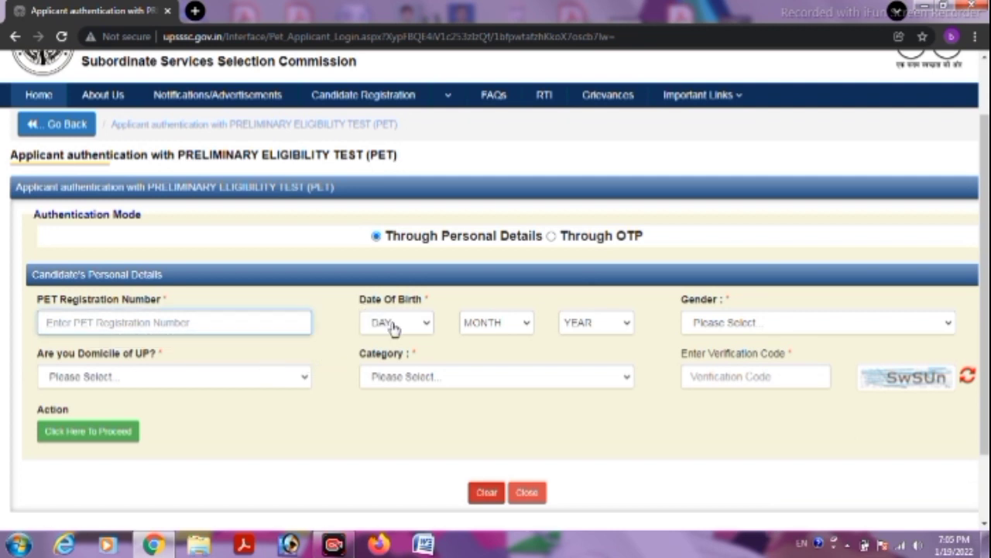
{"action": "left_click", "coordinate": [124, 376]}
{"action": "left_click", "coordinate": [92, 409]}
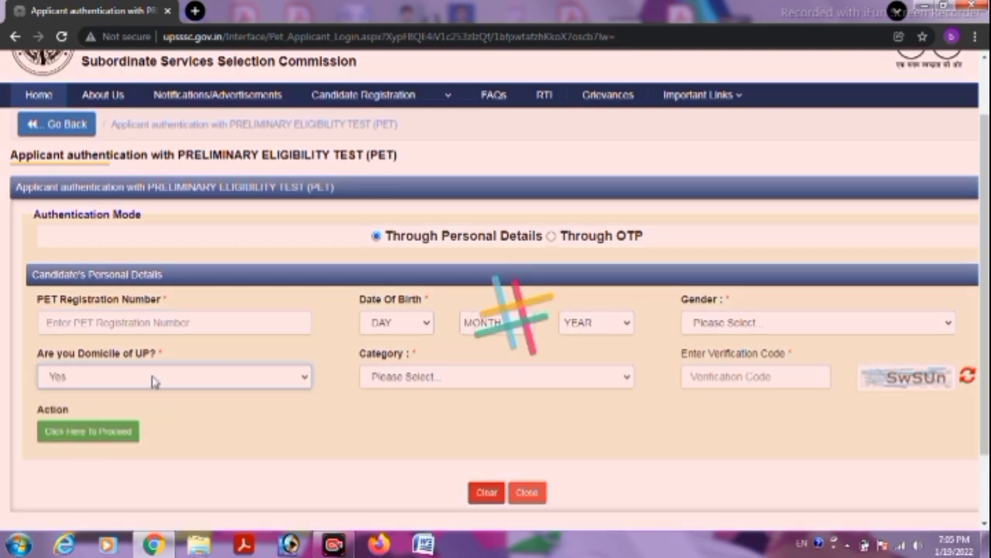
{"action": "scroll", "coordinate": [329, 434], "scroll_direction": "down", "scroll_amount": 1}
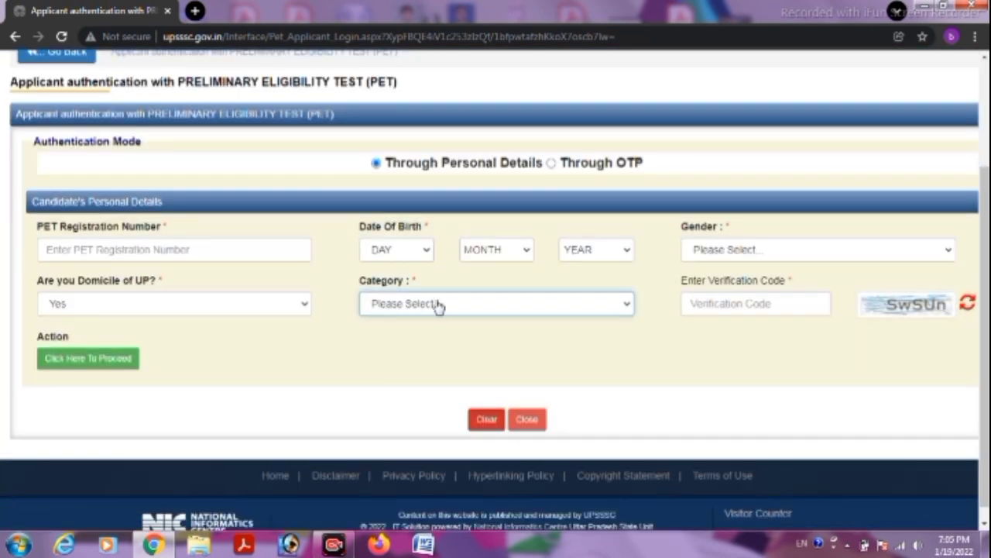
{"action": "left_click", "coordinate": [436, 306]}
{"action": "left_click", "coordinate": [434, 374]}
{"action": "left_click", "coordinate": [735, 307]}
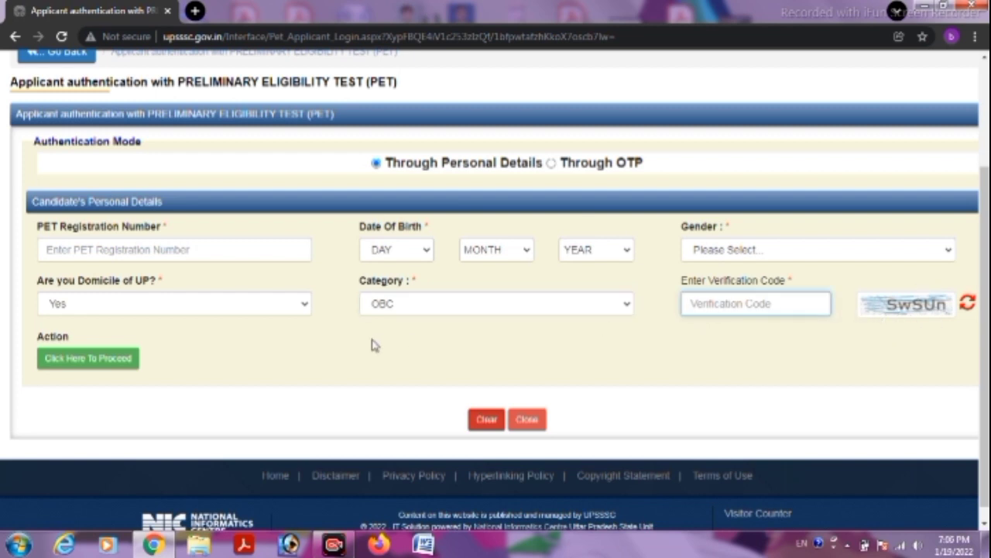
{"action": "left_click", "coordinate": [229, 356]}
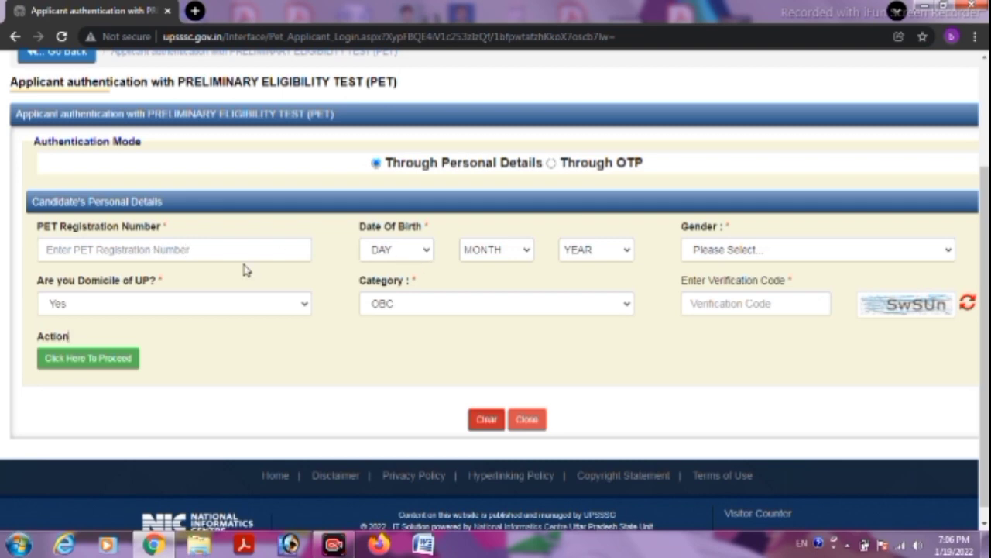
{"action": "scroll", "coordinate": [216, 262], "scroll_direction": "up", "scroll_amount": 2}
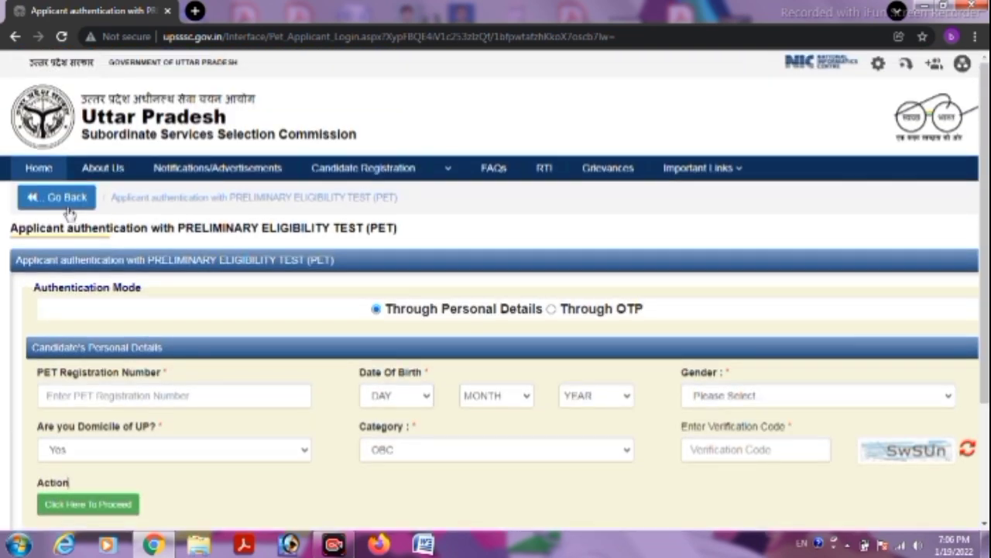
{"action": "left_click", "coordinate": [61, 198]}
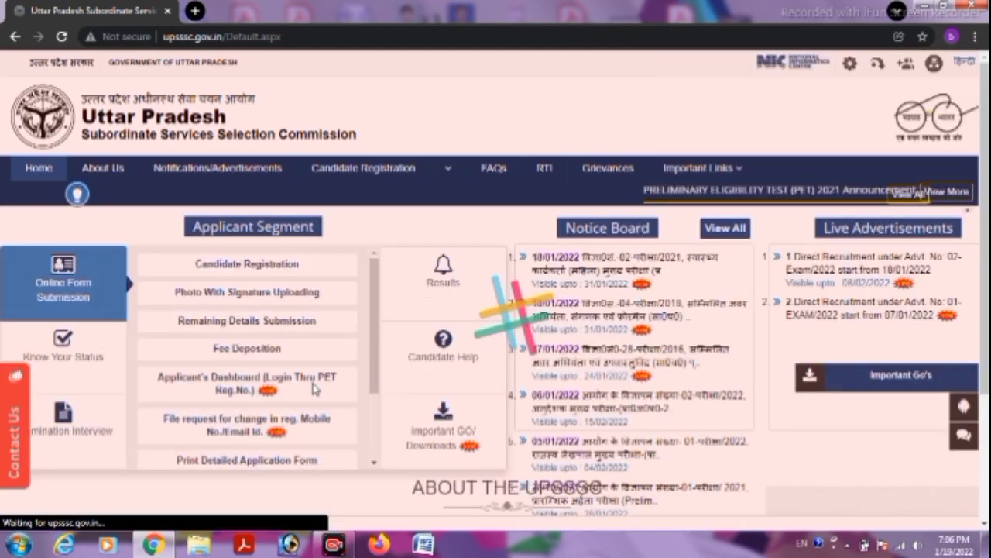
Open Modify Submitted Application from the Applicant Segment and activate the PET Registration Number field of the authentication form.
{"action": "scroll", "coordinate": [223, 403], "scroll_direction": "down", "scroll_amount": 3}
{"action": "scroll", "coordinate": [248, 442], "scroll_direction": "down", "scroll_amount": 1}
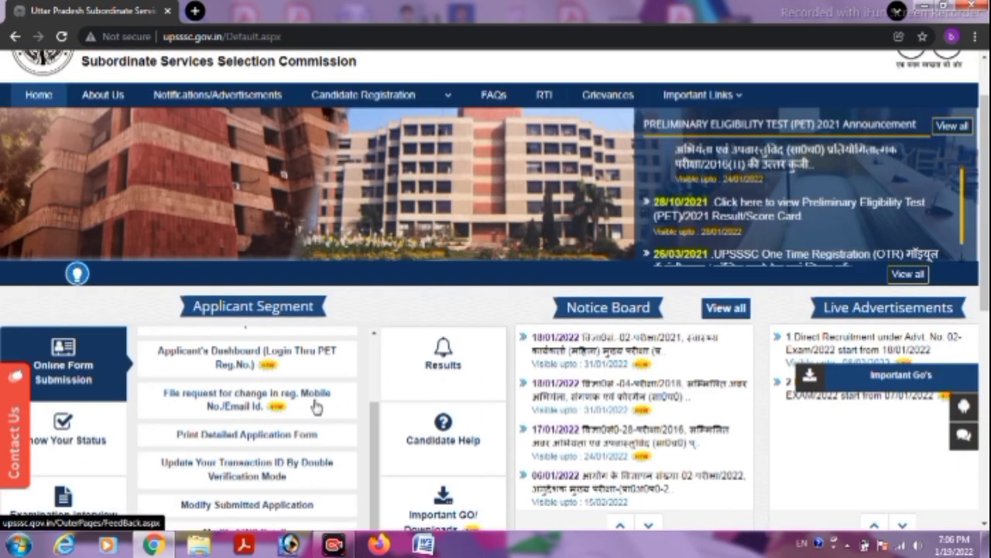
{"action": "scroll", "coordinate": [387, 349], "scroll_direction": "down", "scroll_amount": 2}
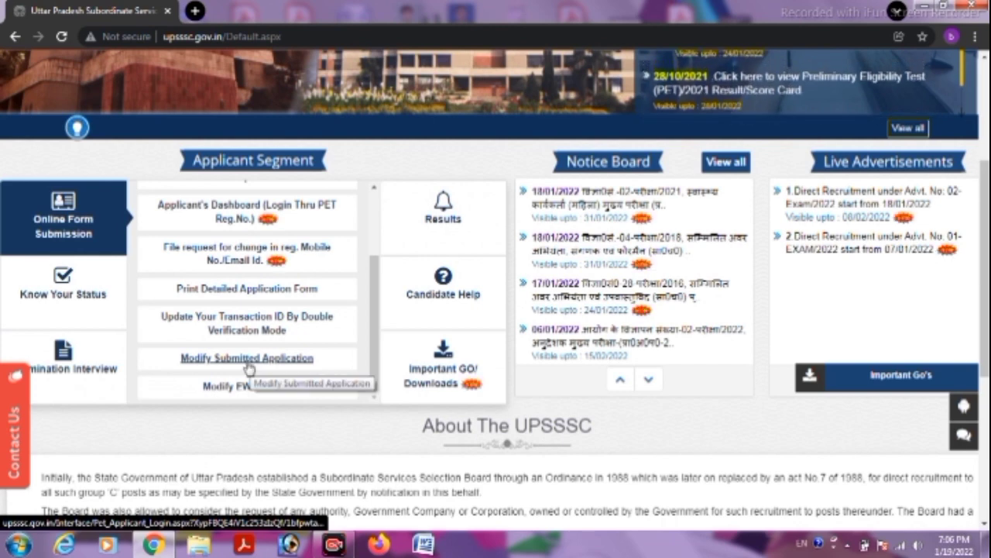
{"action": "left_click", "coordinate": [244, 365]}
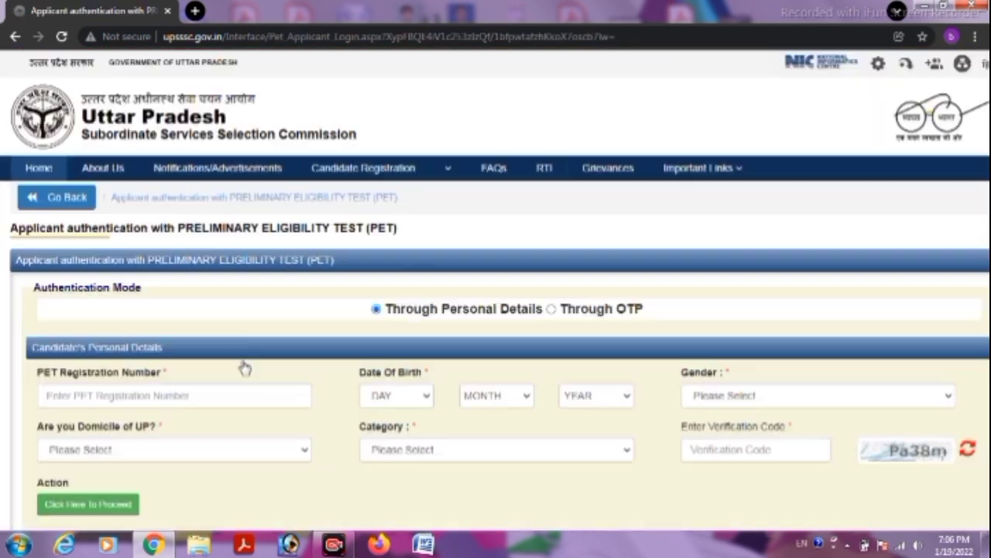
{"action": "scroll", "coordinate": [240, 376], "scroll_direction": "down", "scroll_amount": 2}
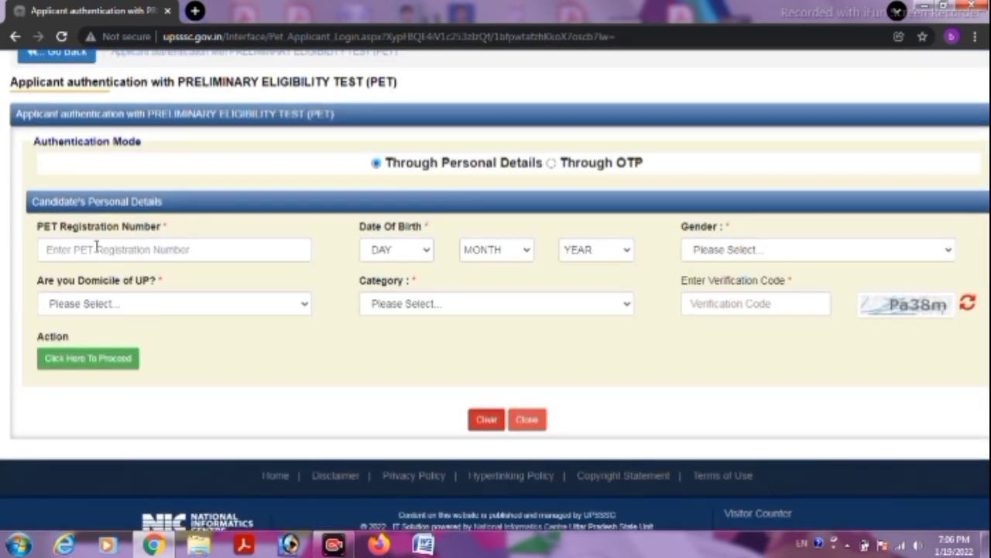
{"action": "left_click", "coordinate": [97, 247]}
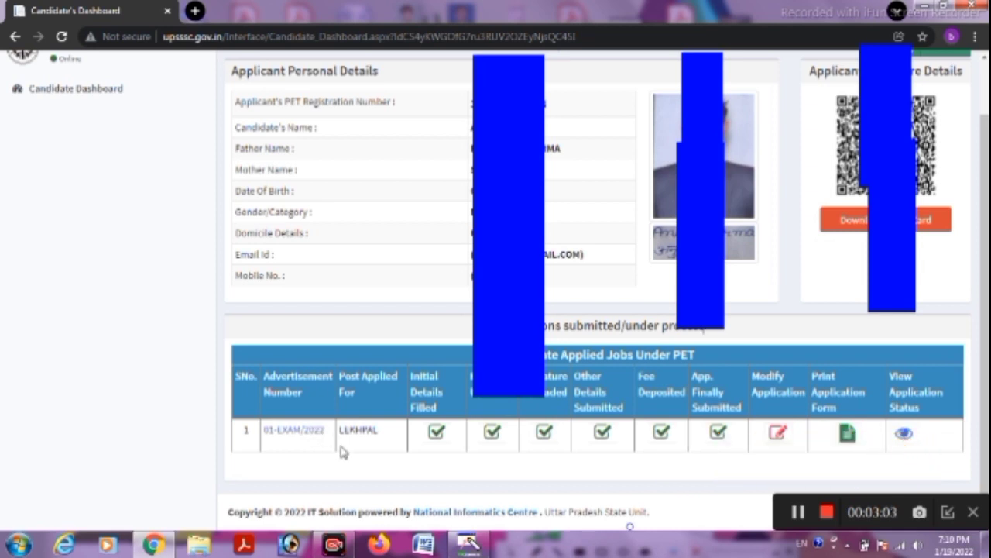
Check the completion status of the LEKHPAL application under advertisement 01-EXAM/2022 and open its Modify Application form.
{"action": "mouse_move", "coordinate": [432, 443]}
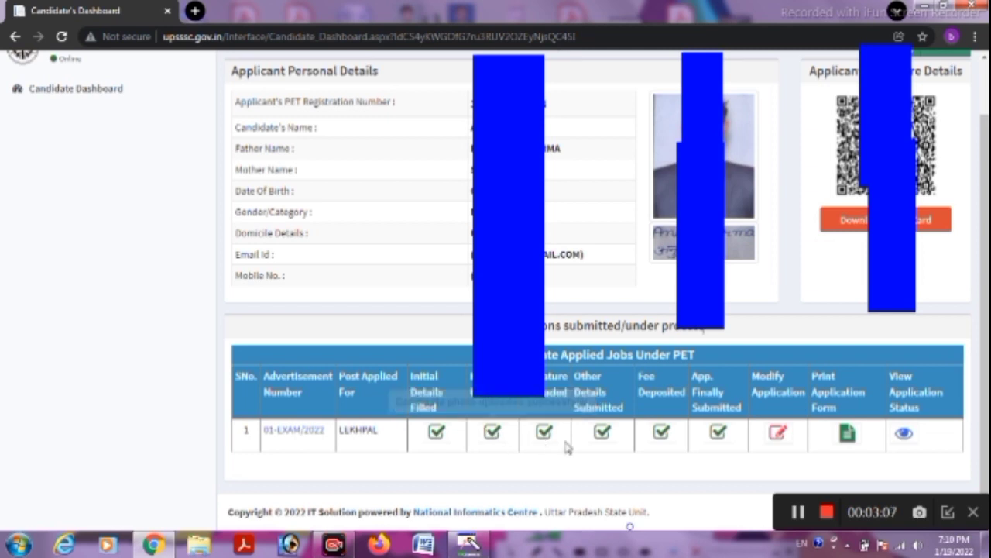
{"action": "mouse_move", "coordinate": [668, 442]}
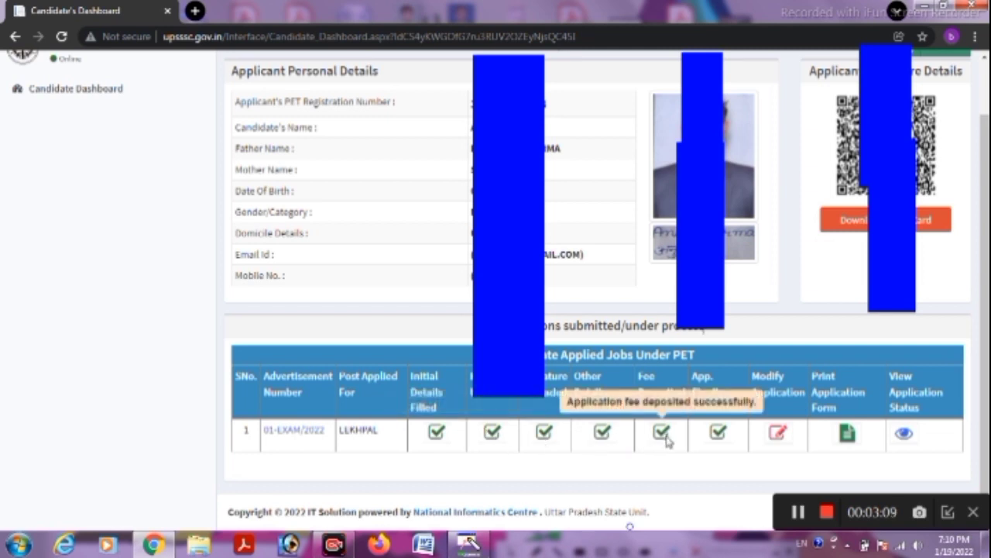
{"action": "mouse_move", "coordinate": [714, 426]}
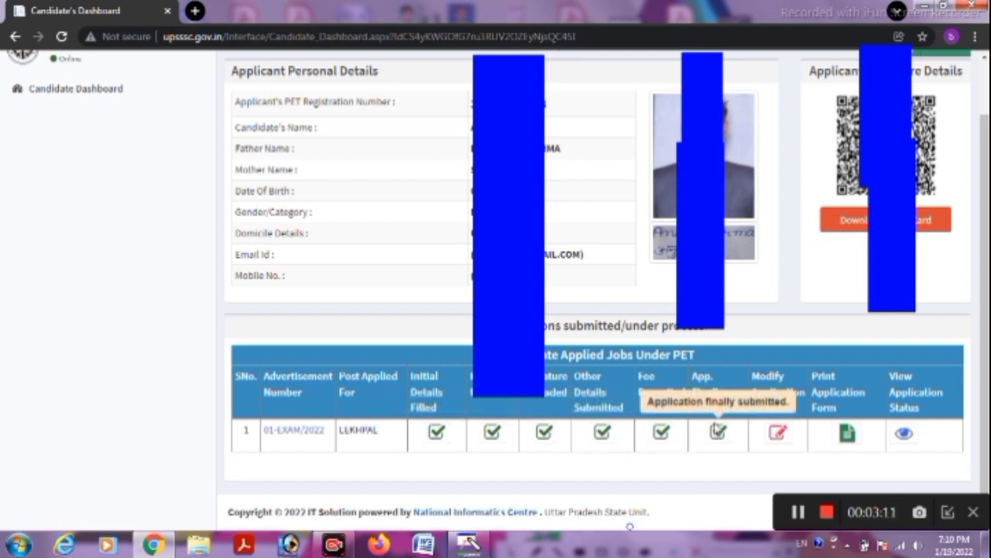
{"action": "left_click", "coordinate": [793, 437]}
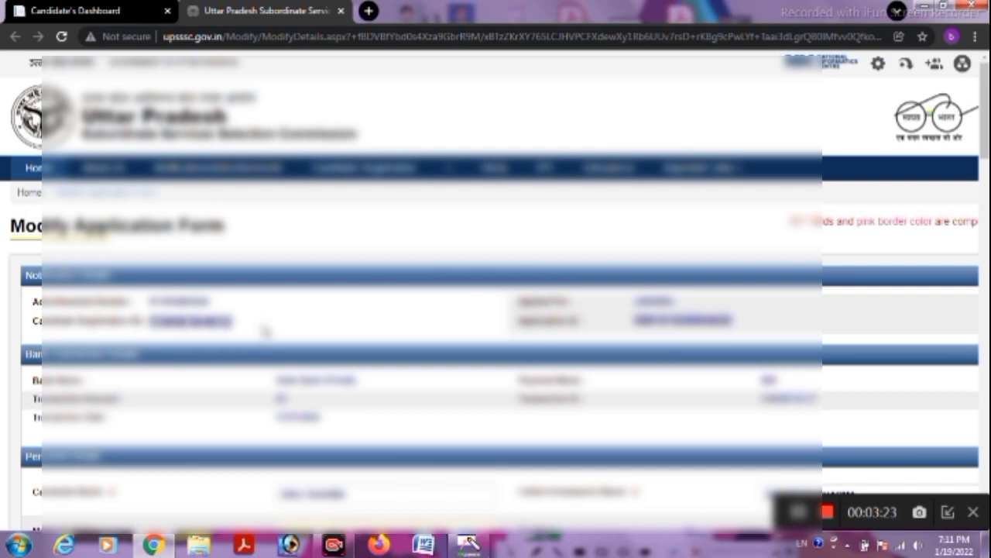
Review the bank transaction, personal, other, academic and certificate details in the Modify Application Form.
{"action": "scroll", "coordinate": [161, 322], "scroll_direction": "down", "scroll_amount": 3}
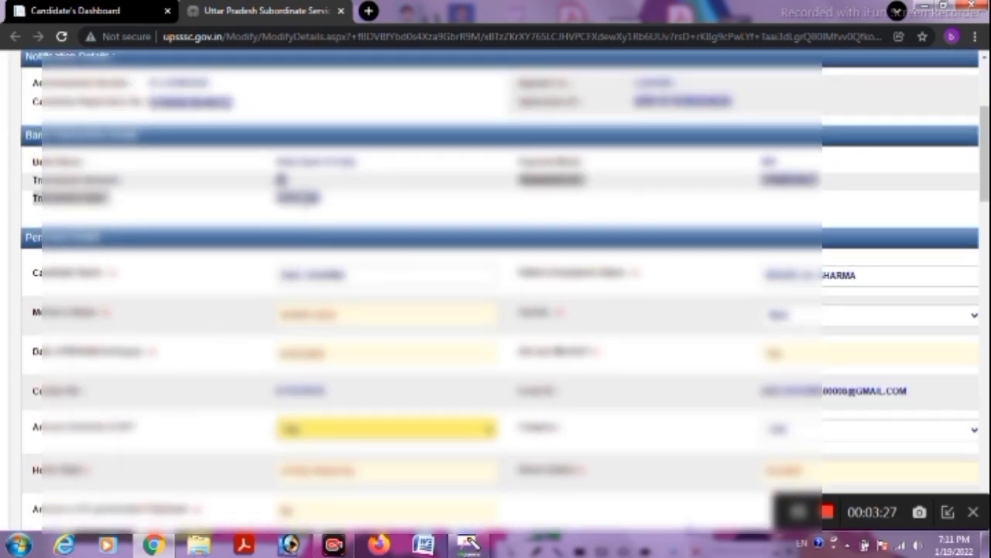
{"action": "scroll", "coordinate": [337, 199], "scroll_direction": "down", "scroll_amount": 1}
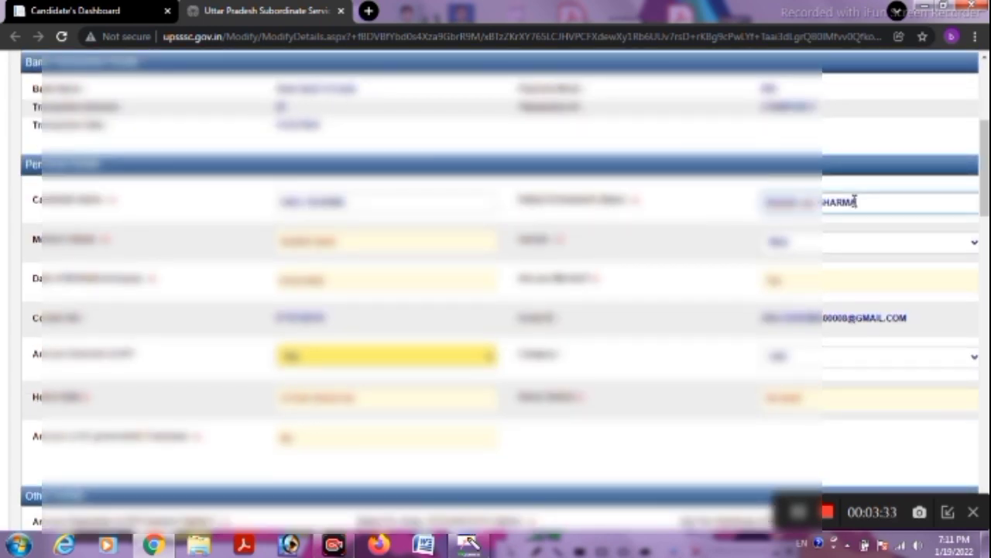
{"action": "scroll", "coordinate": [713, 246], "scroll_direction": "down", "scroll_amount": 1}
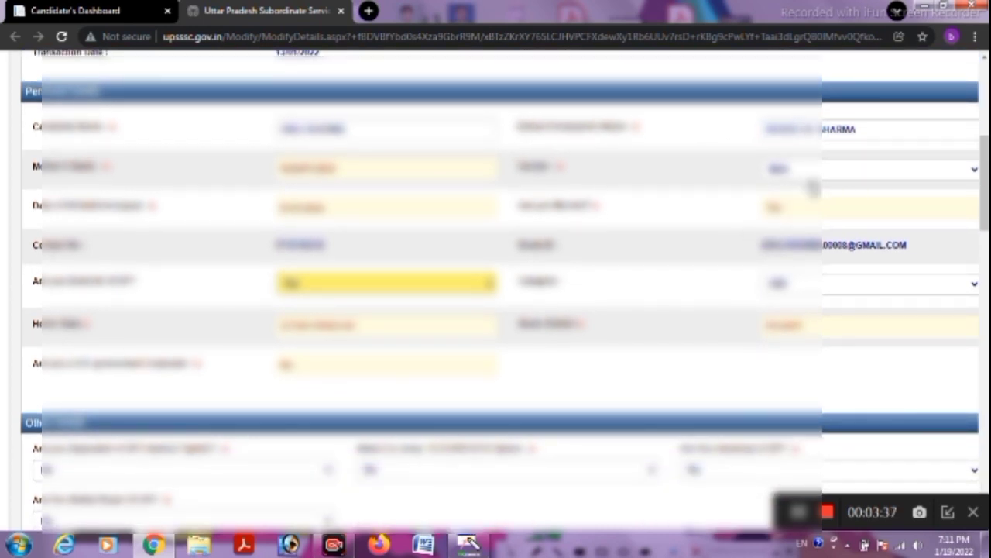
{"action": "scroll", "coordinate": [658, 302], "scroll_direction": "down", "scroll_amount": 1}
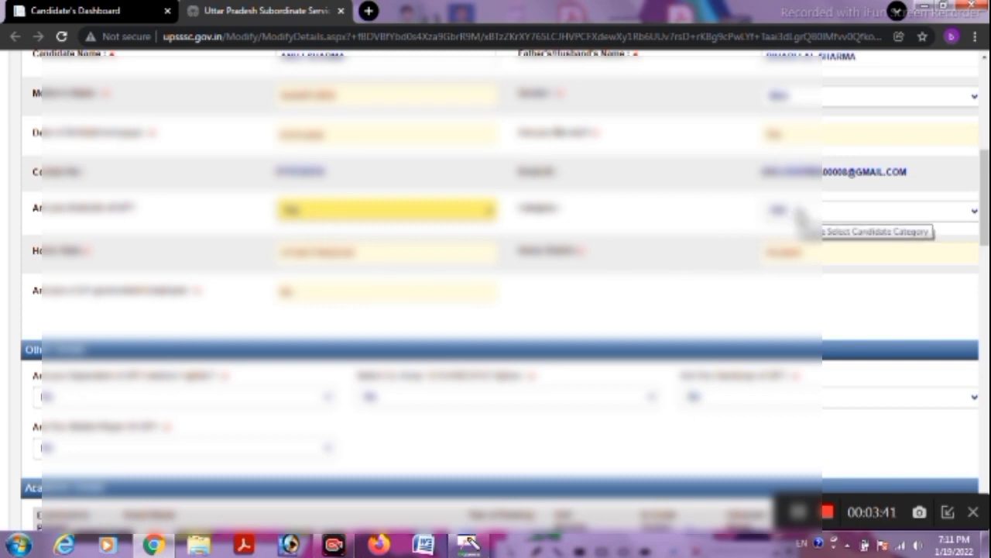
{"action": "scroll", "coordinate": [672, 316], "scroll_direction": "down", "scroll_amount": 1}
{"action": "scroll", "coordinate": [672, 316], "scroll_direction": "down", "scroll_amount": 1}
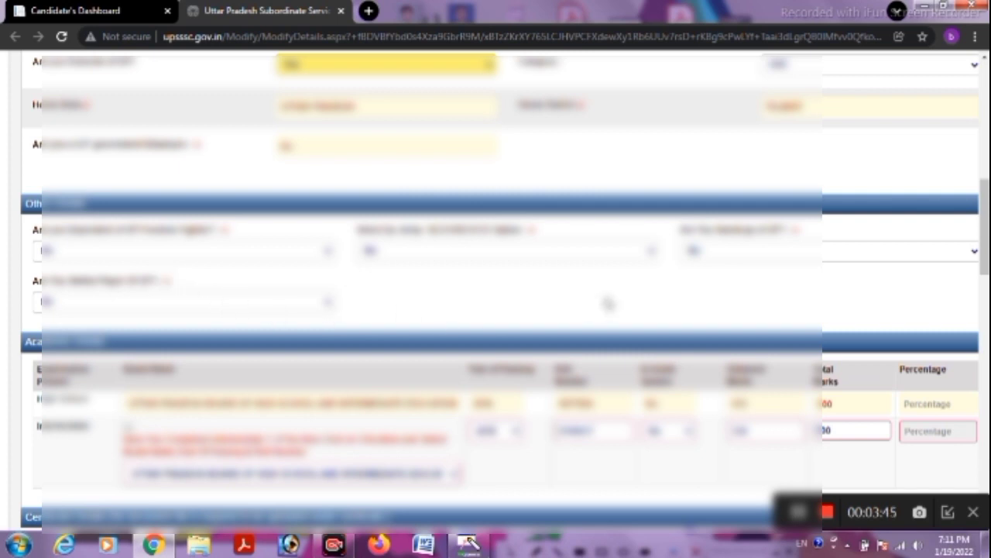
{"action": "scroll", "coordinate": [480, 319], "scroll_direction": "down", "scroll_amount": 2}
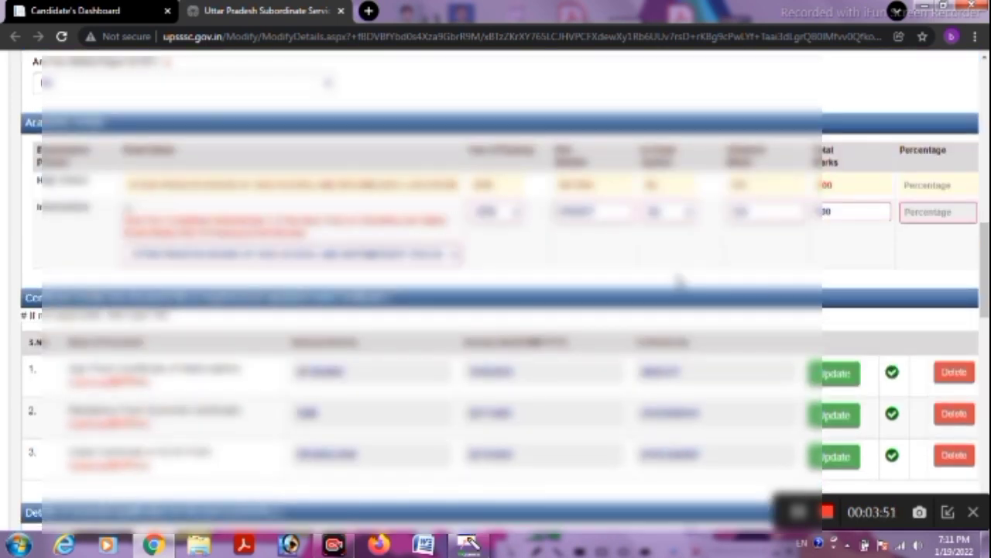
{"action": "scroll", "coordinate": [662, 254], "scroll_direction": "down", "scroll_amount": 2}
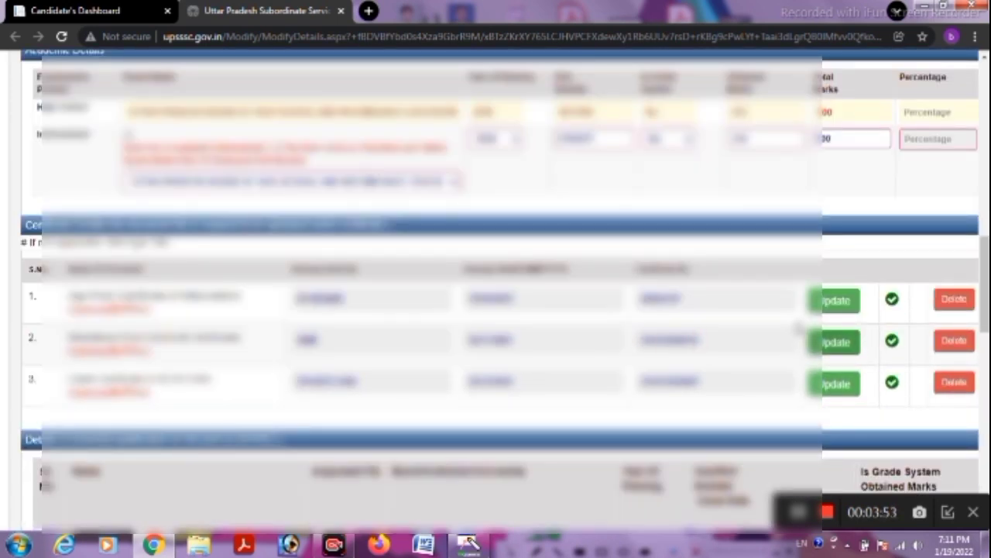
Review the certificates, essential and preferential qualifications, address details, and scanned photo and signature down to the verification code field.
{"action": "scroll", "coordinate": [619, 341], "scroll_direction": "down", "scroll_amount": 1}
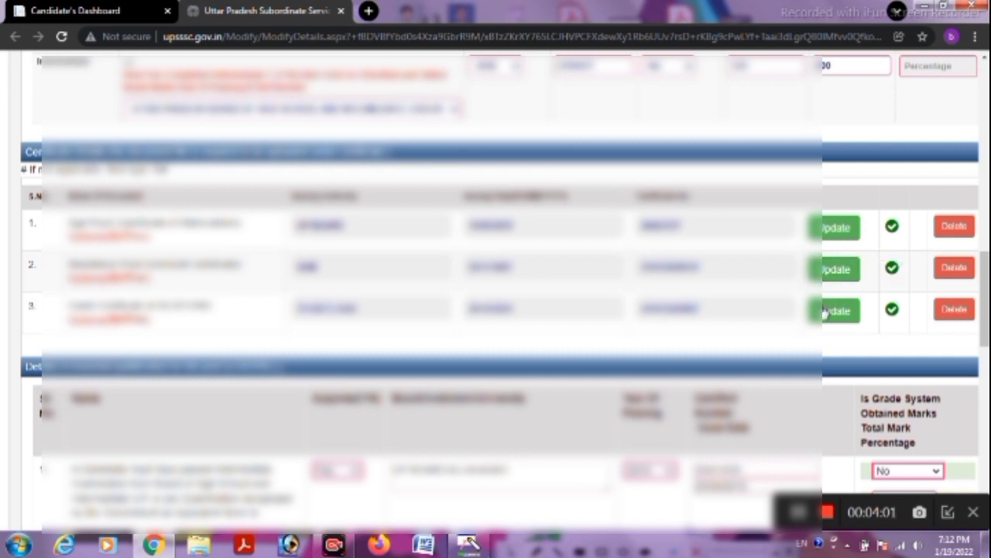
{"action": "scroll", "coordinate": [824, 311], "scroll_direction": "down", "scroll_amount": 2}
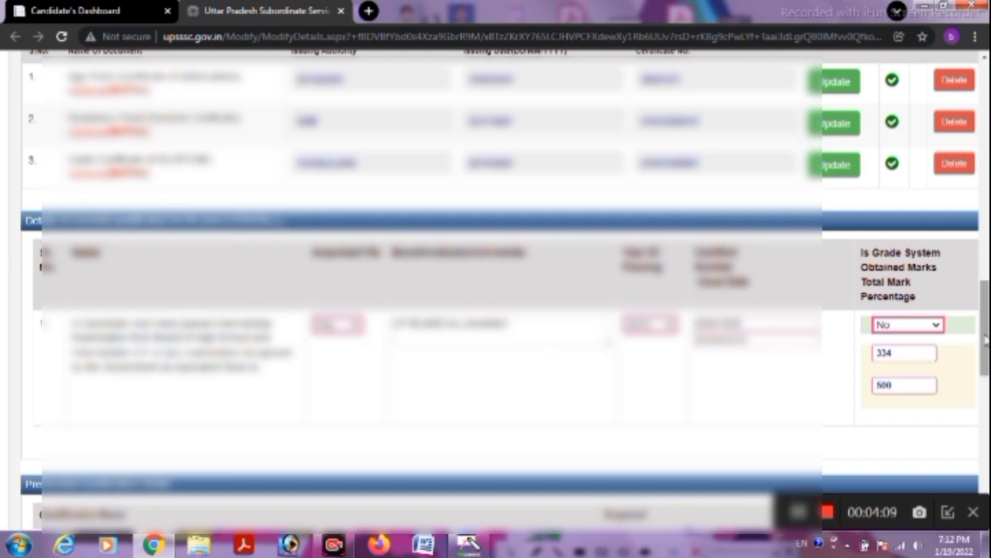
{"action": "left_click_drag", "start_coordinate": [980, 324], "coordinate": [978, 395]}
{"action": "scroll", "coordinate": [480, 364], "scroll_direction": "down", "scroll_amount": 1}
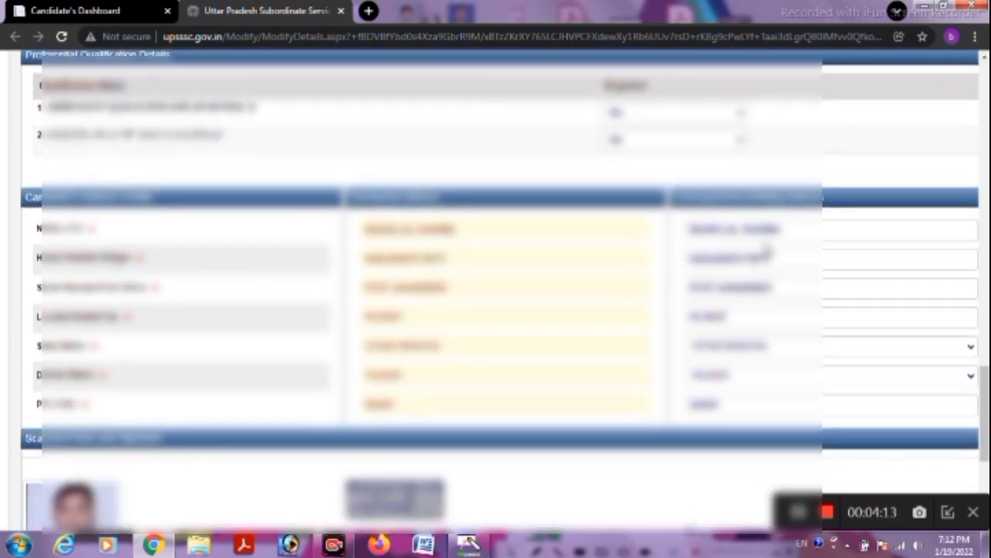
{"action": "left_click", "coordinate": [788, 263]}
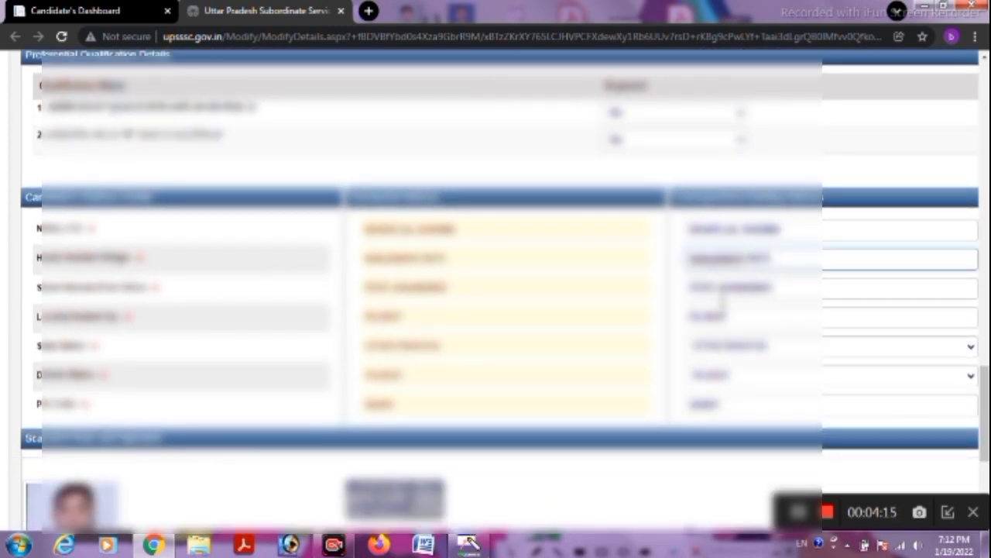
{"action": "scroll", "coordinate": [723, 377], "scroll_direction": "down", "scroll_amount": 1}
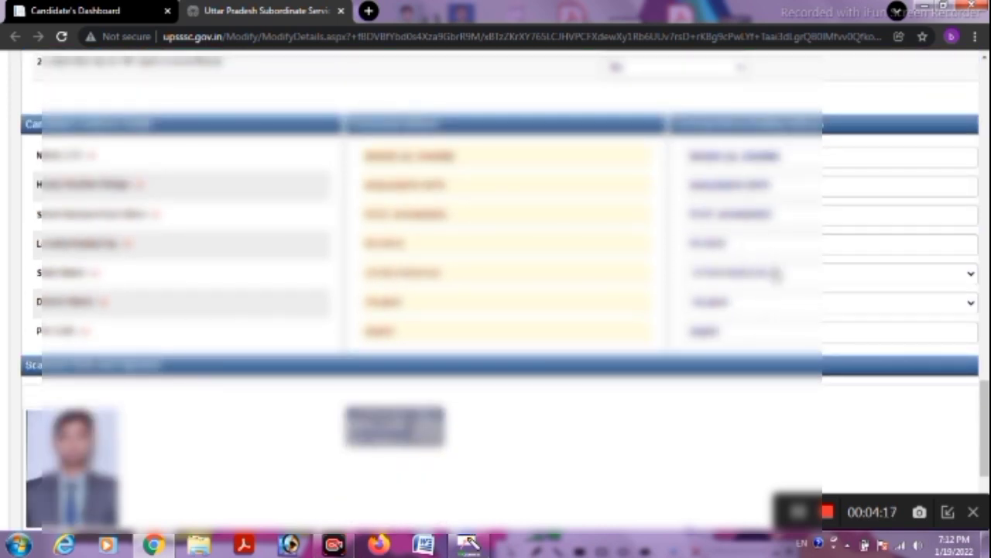
{"action": "scroll", "coordinate": [774, 273], "scroll_direction": "down", "scroll_amount": 2}
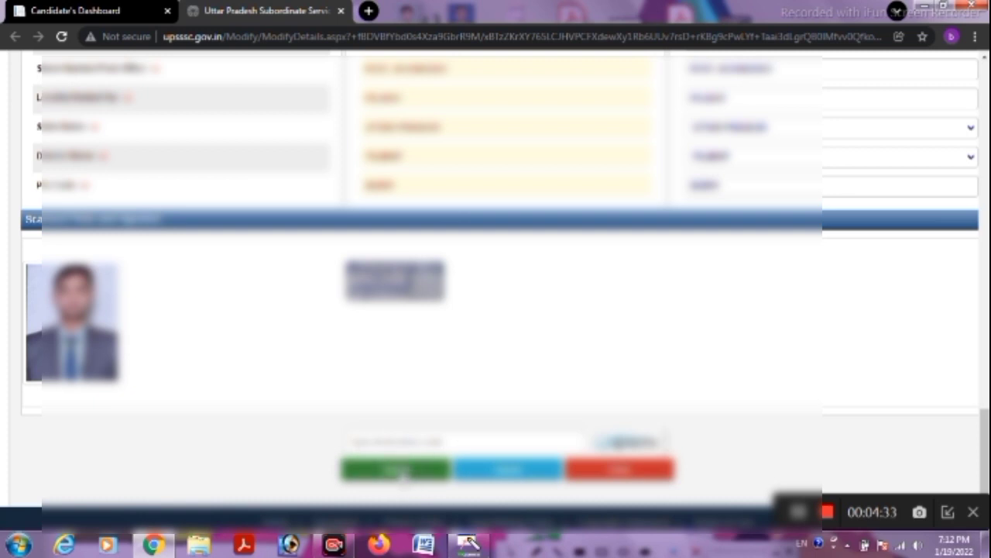
Recheck the Modify Application Form from the notification details through the personal, academic, certificate, qualification and address sections.
{"action": "scroll", "coordinate": [426, 422], "scroll_direction": "up", "scroll_amount": 10}
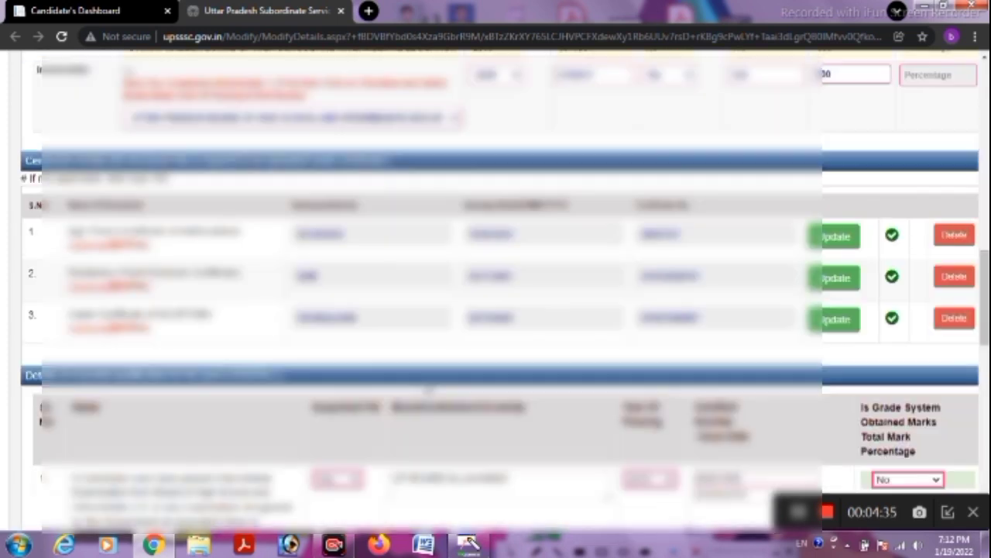
{"action": "scroll", "coordinate": [426, 384], "scroll_direction": "up", "scroll_amount": 10}
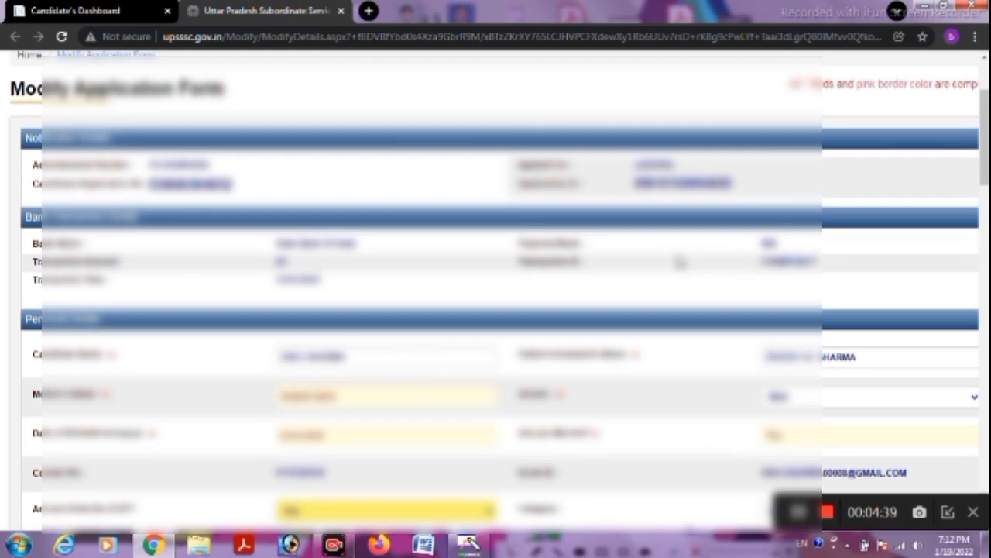
{"action": "scroll", "coordinate": [624, 277], "scroll_direction": "down", "scroll_amount": 2}
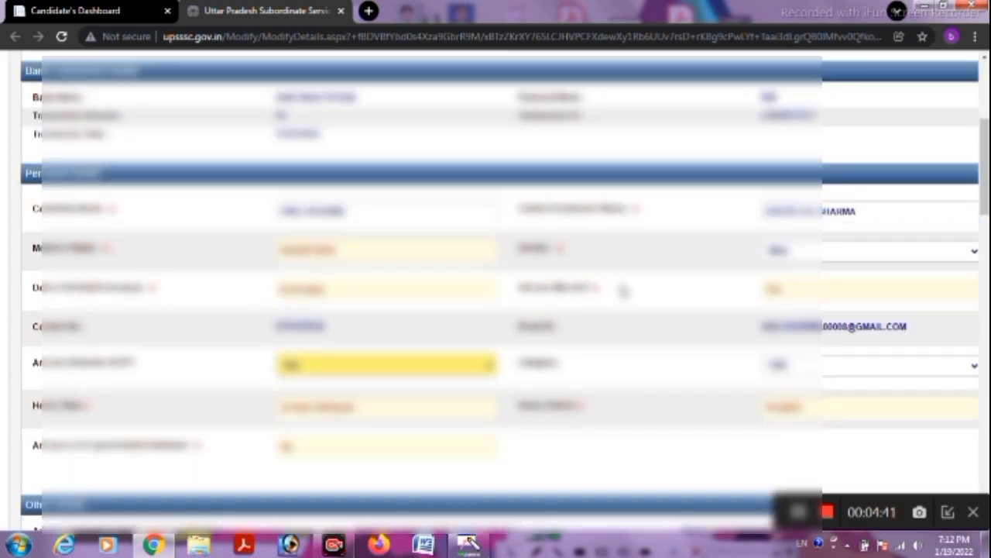
{"action": "scroll", "coordinate": [420, 343], "scroll_direction": "down", "scroll_amount": 4}
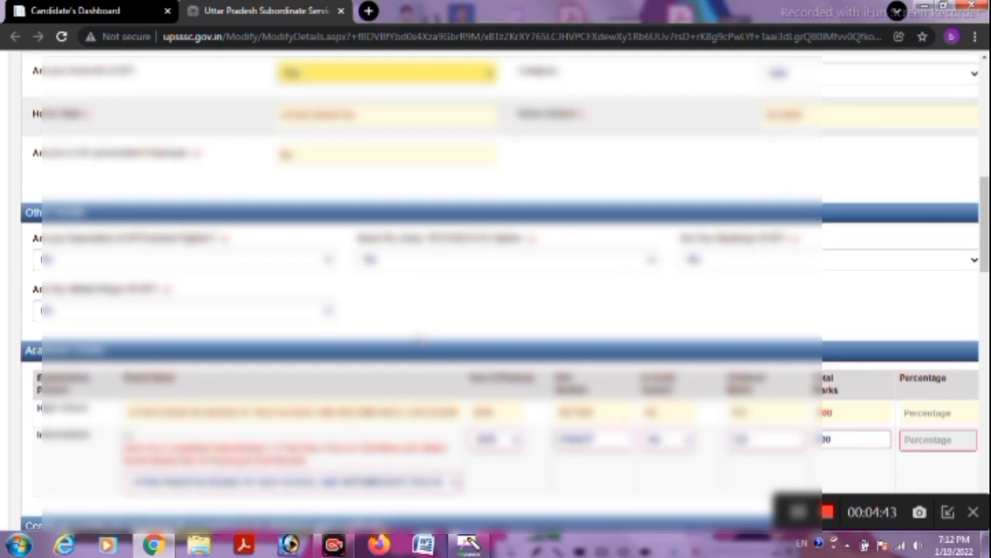
{"action": "scroll", "coordinate": [514, 327], "scroll_direction": "down", "scroll_amount": 3}
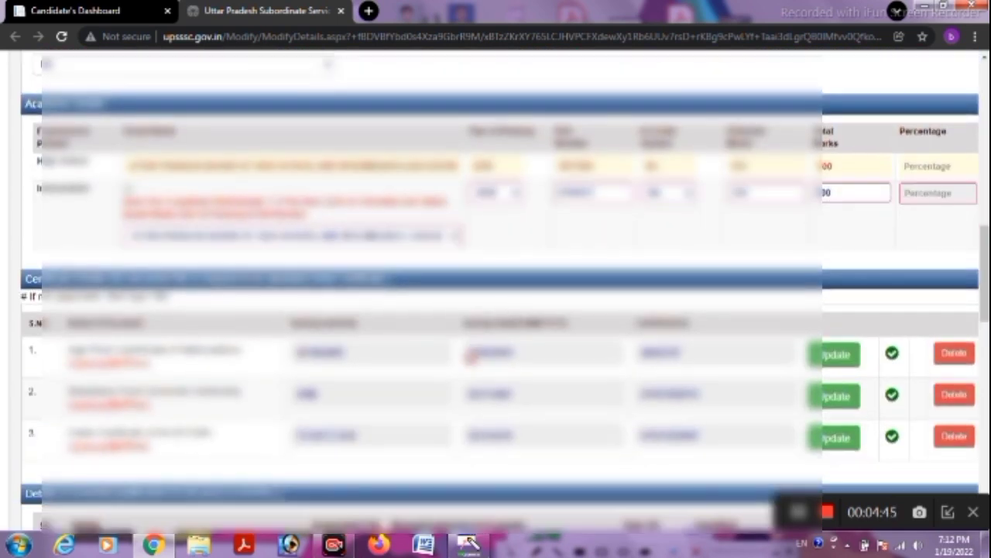
{"action": "scroll", "coordinate": [470, 353], "scroll_direction": "down", "scroll_amount": 2}
{"action": "scroll", "coordinate": [467, 364], "scroll_direction": "down", "scroll_amount": 5}
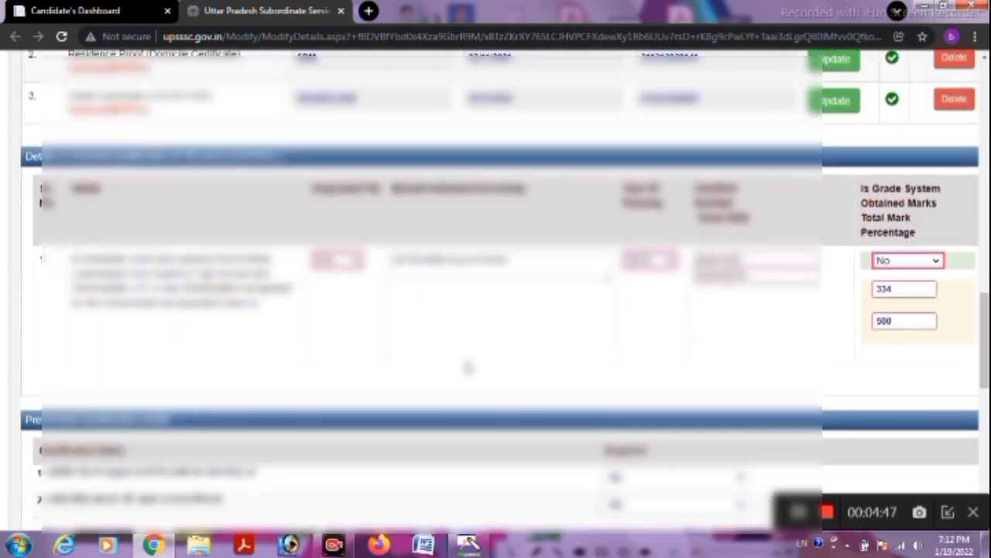
{"action": "scroll", "coordinate": [483, 363], "scroll_direction": "down", "scroll_amount": 3}
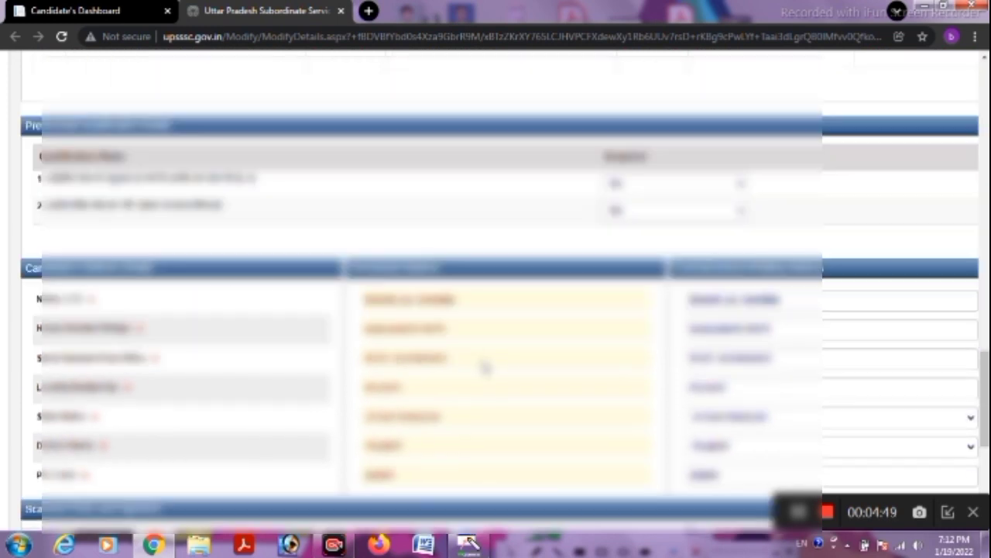
{"action": "scroll", "coordinate": [480, 364], "scroll_direction": "up", "scroll_amount": 4}
{"action": "scroll", "coordinate": [480, 364], "scroll_direction": "up", "scroll_amount": 3}
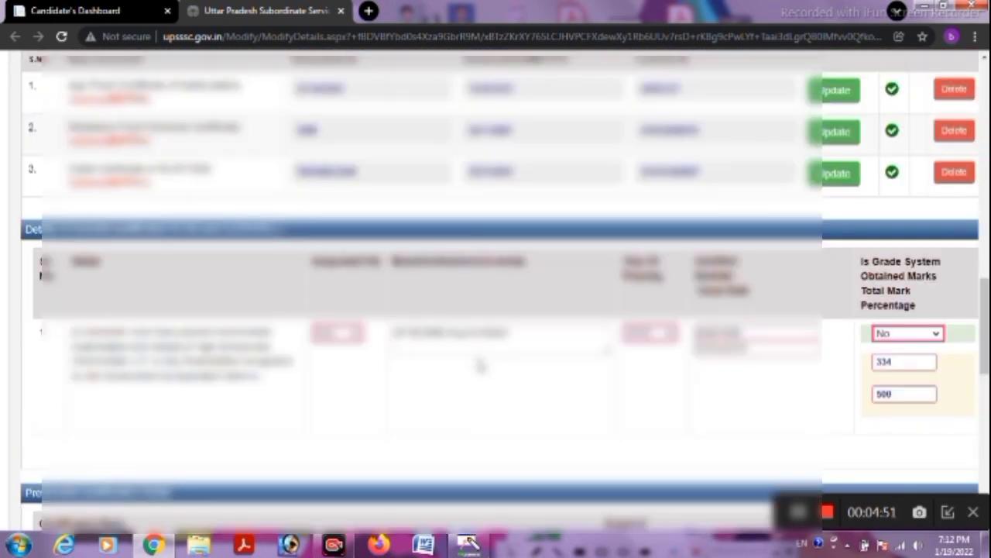
{"action": "scroll", "coordinate": [478, 364], "scroll_direction": "up", "scroll_amount": 12}
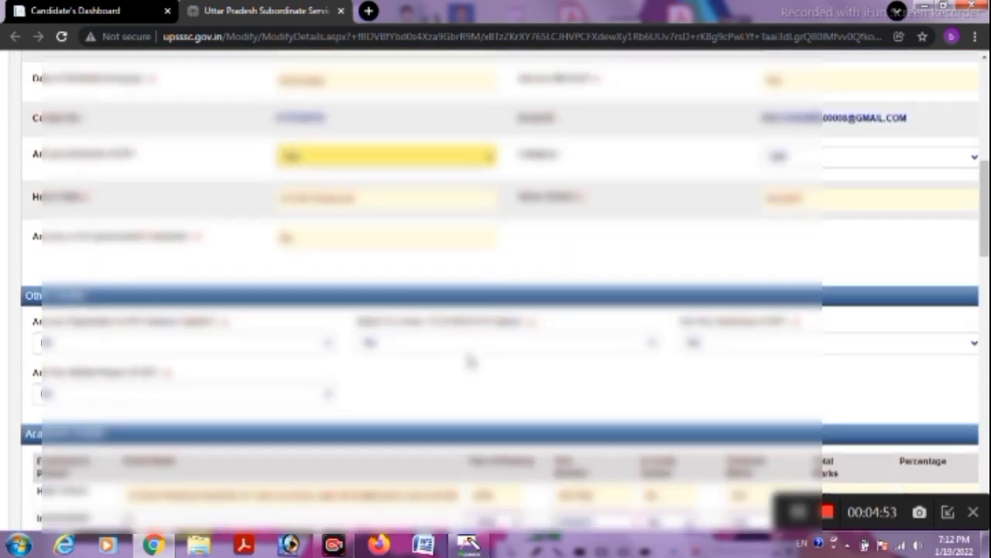
{"action": "scroll", "coordinate": [465, 354], "scroll_direction": "up", "scroll_amount": 3}
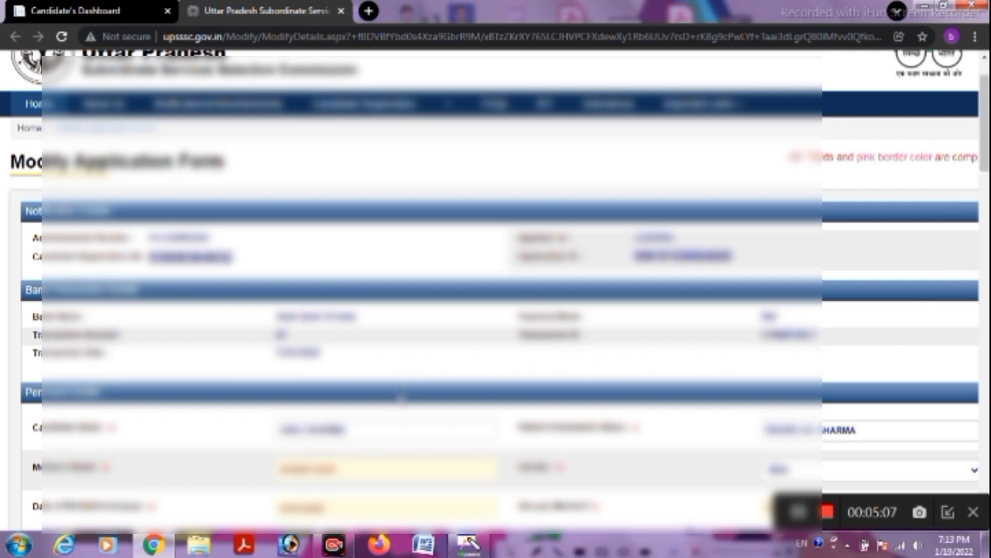
Go through the form once more, from the bank transaction and personal details to the scanned photo and signature.
{"action": "scroll", "coordinate": [402, 397], "scroll_direction": "down", "scroll_amount": 2}
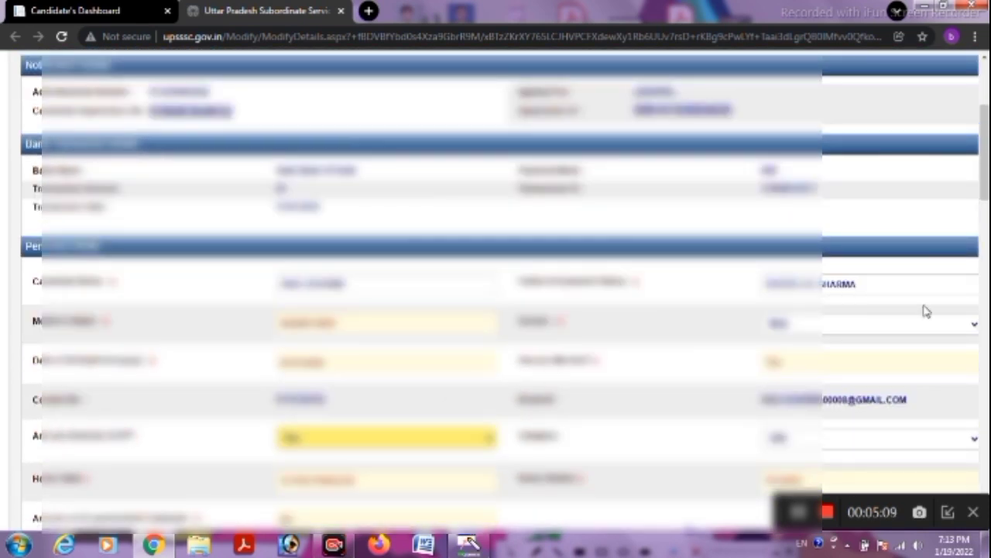
{"action": "scroll", "coordinate": [704, 381], "scroll_direction": "down", "scroll_amount": 4}
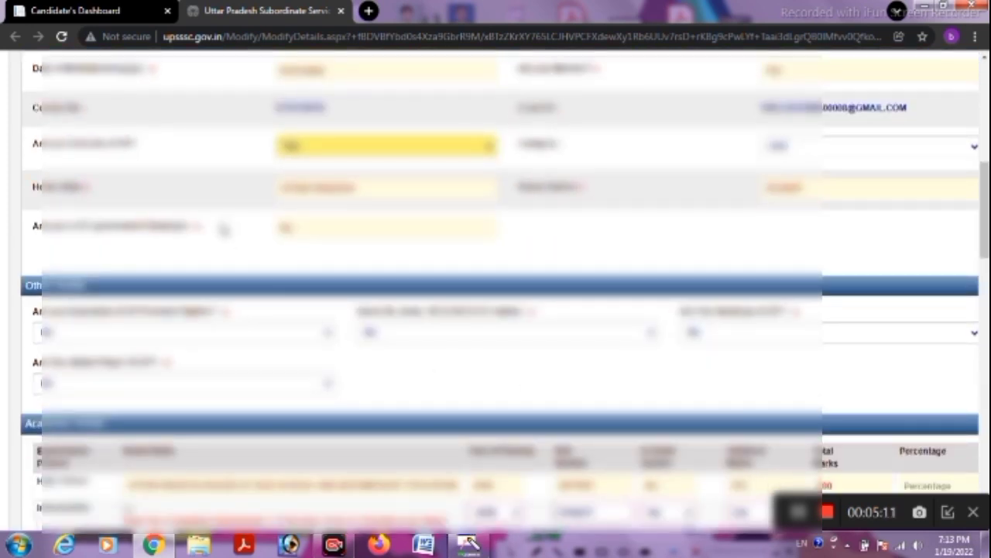
{"action": "scroll", "coordinate": [345, 359], "scroll_direction": "down", "scroll_amount": 3}
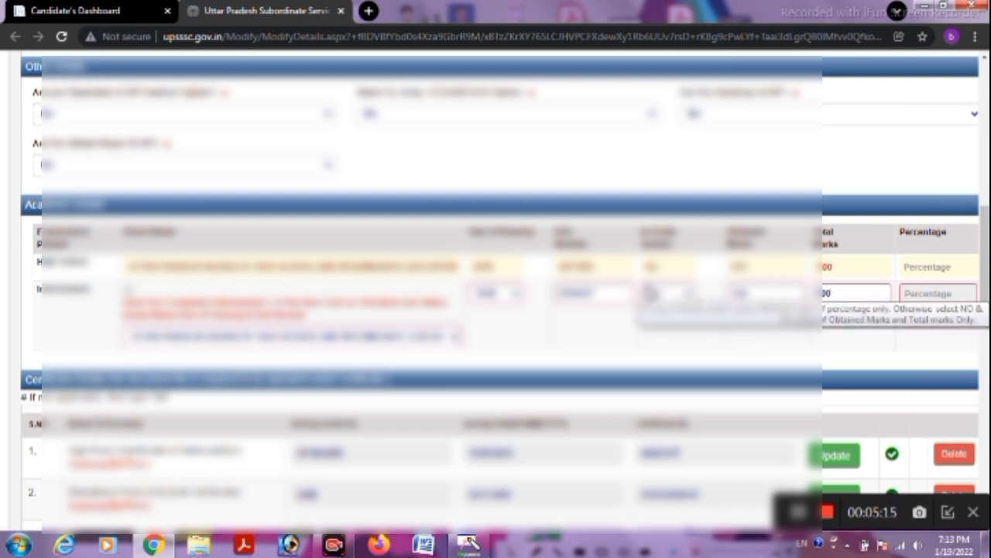
{"action": "scroll", "coordinate": [546, 359], "scroll_direction": "down", "scroll_amount": 2}
{"action": "scroll", "coordinate": [547, 358], "scroll_direction": "down", "scroll_amount": 1}
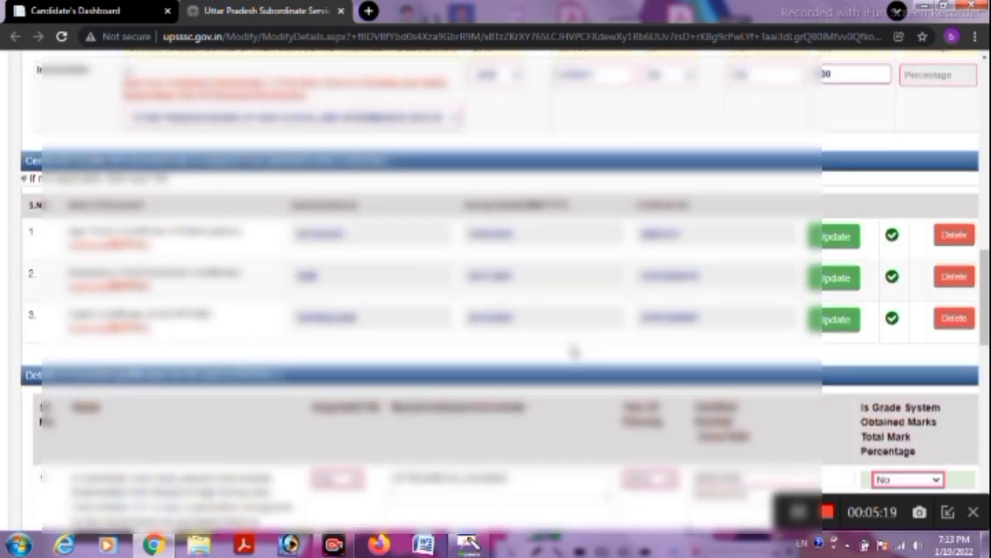
{"action": "scroll", "coordinate": [457, 383], "scroll_direction": "down", "scroll_amount": 3}
{"action": "scroll", "coordinate": [457, 385], "scroll_direction": "down", "scroll_amount": 3}
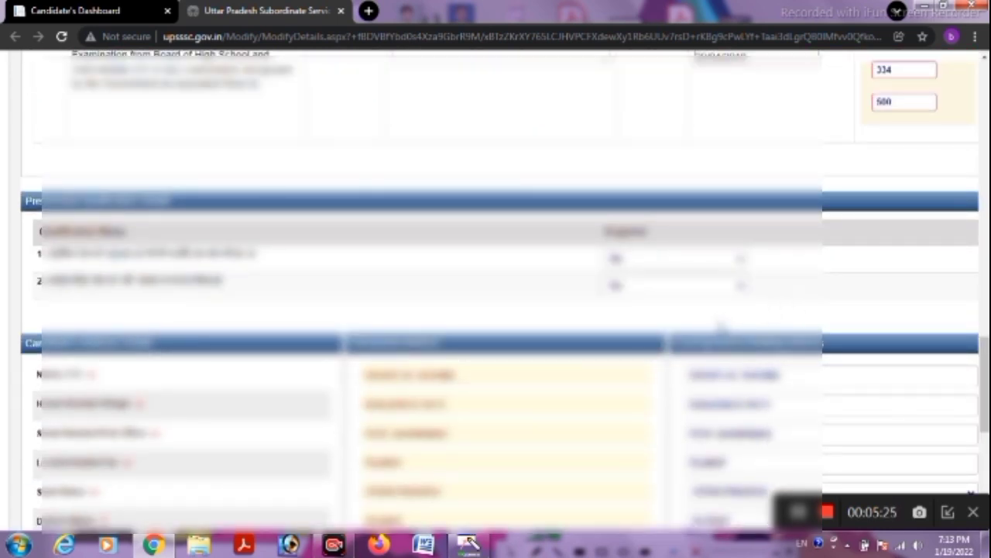
{"action": "scroll", "coordinate": [743, 399], "scroll_direction": "down", "scroll_amount": 3}
{"action": "scroll", "coordinate": [612, 430], "scroll_direction": "down", "scroll_amount": 3}
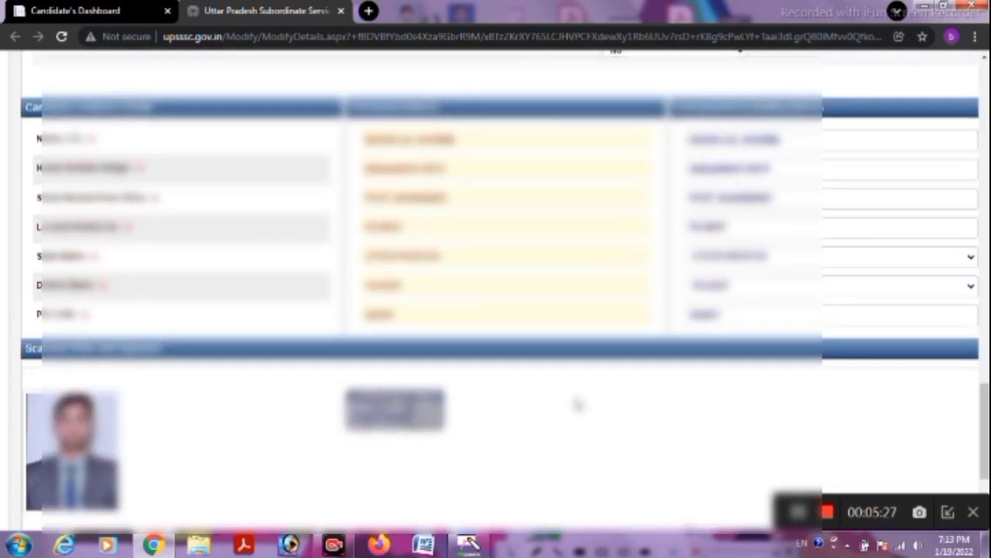